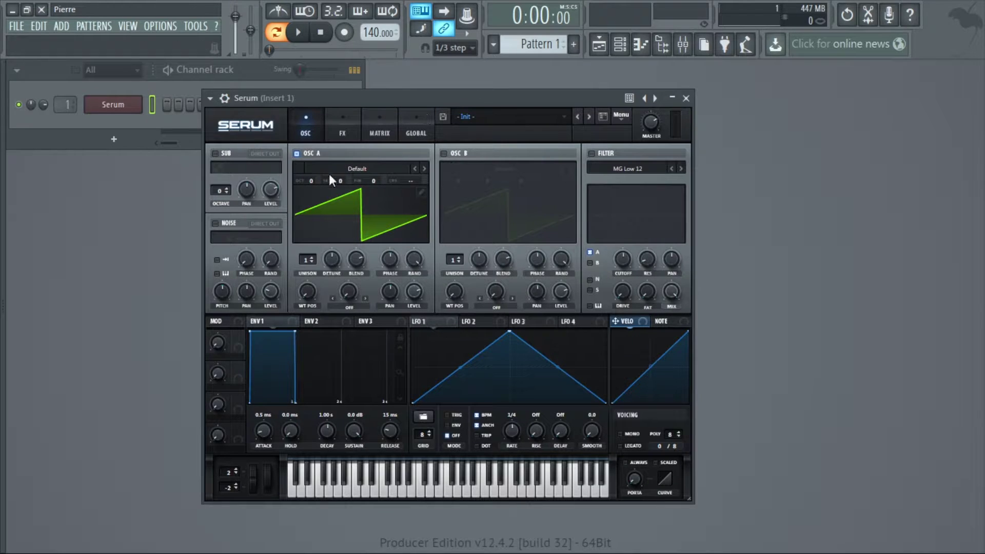
- Lower oscillator A's octave to -2 and load the Evolution wavetable from the Digital category into it
{"action": "left_click_drag", "start_coordinate": [307, 177], "coordinate": [302, 197]}
{"action": "left_click_drag", "start_coordinate": [402, 148], "coordinate": [431, 149]}
{"action": "left_click", "coordinate": [410, 170]}
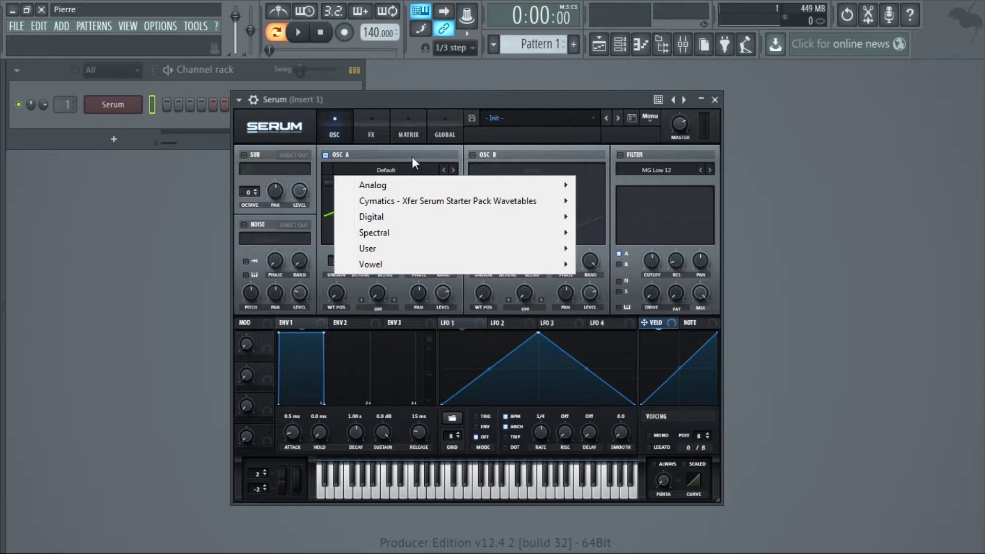
{"action": "mouse_move", "coordinate": [444, 212]}
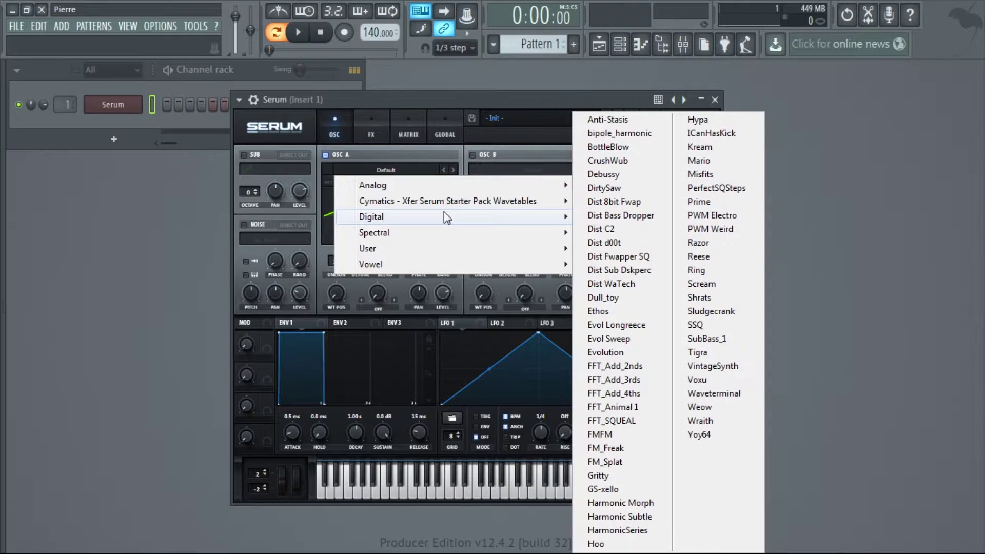
{"action": "mouse_move", "coordinate": [442, 232]}
{"action": "left_click", "coordinate": [611, 353]}
- Audition the Evolution wavetable by sweeping oscillator A's wavetable position up and back to its starting point
{"action": "left_click_drag", "start_coordinate": [336, 293], "coordinate": [354, 242]}
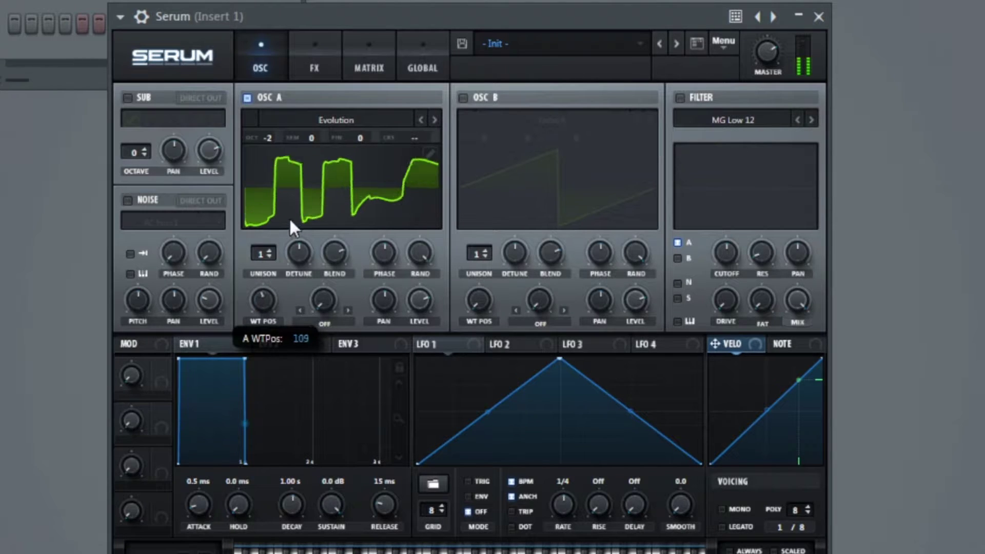
{"action": "left_click_drag", "start_coordinate": [290, 223], "coordinate": [281, 343]}
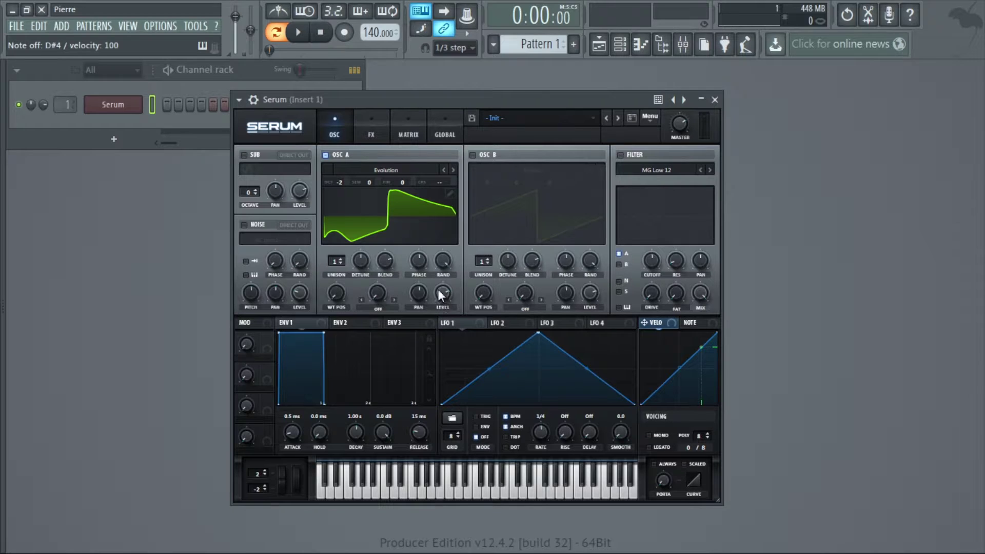
- Set oscillator A's level to 0% and reshape LFO 1 into a rounded curve peaking about a quarter through its cycle
{"action": "left_click_drag", "start_coordinate": [440, 300], "coordinate": [451, 451]}
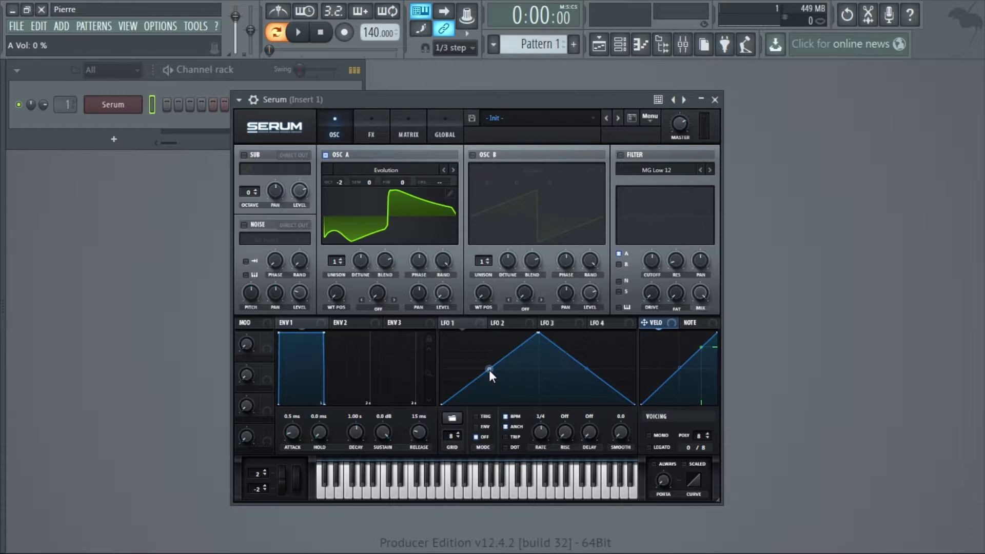
{"action": "left_click_drag", "start_coordinate": [488, 370], "coordinate": [487, 386]}
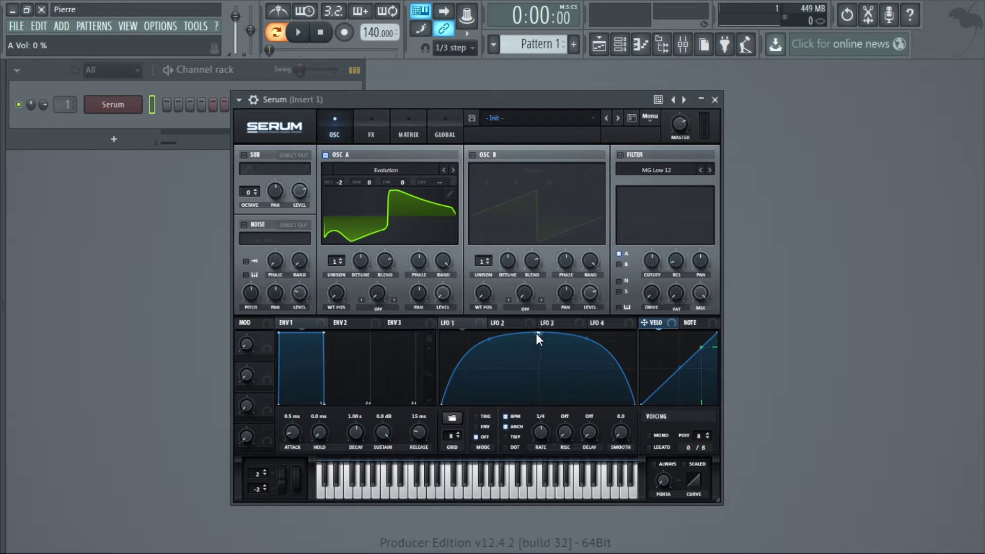
{"action": "left_click_drag", "start_coordinate": [537, 333], "coordinate": [491, 334]}
{"action": "left_click_drag", "start_coordinate": [561, 337], "coordinate": [562, 345]}
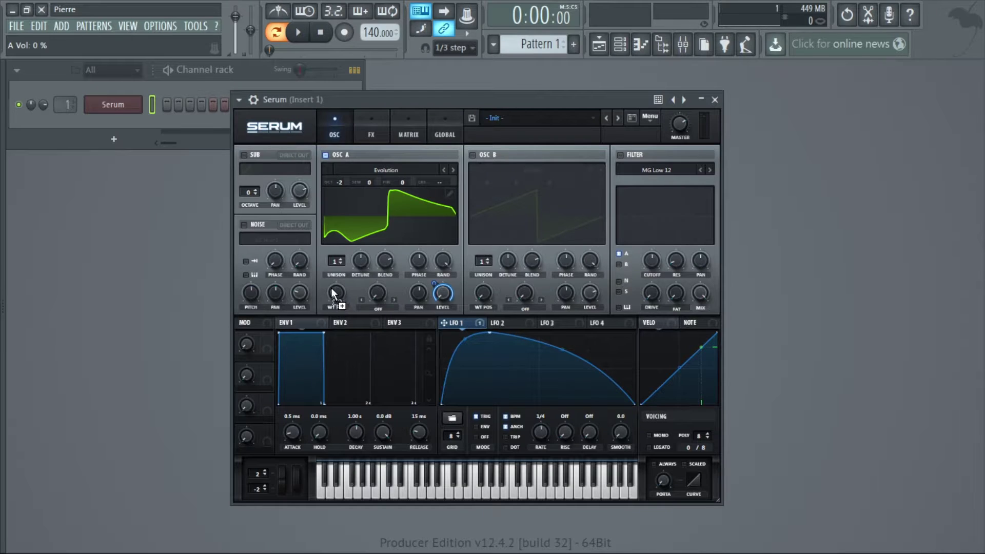
- Modulate oscillator A's level and wavetable position with LFO 1 in trigger mode, and raise the base wavetable position
{"action": "key", "text": "d"}
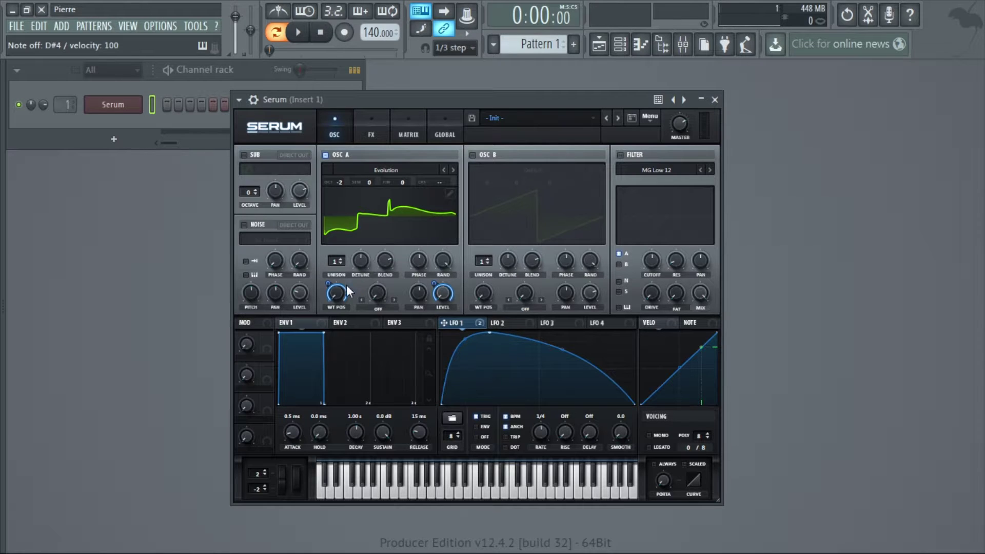
{"action": "left_click_drag", "start_coordinate": [345, 286], "coordinate": [342, 239]}
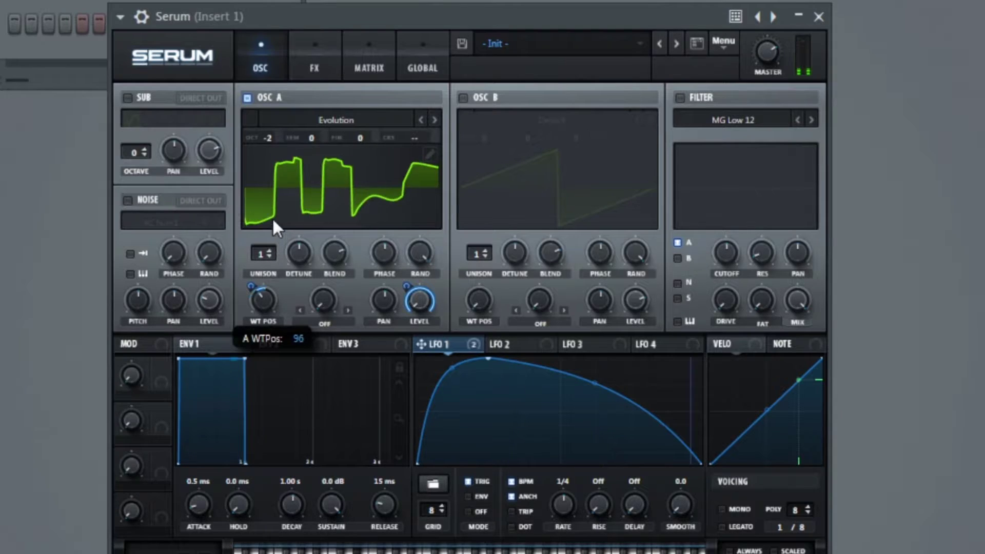
{"action": "left_click_drag", "start_coordinate": [271, 217], "coordinate": [288, 150]}
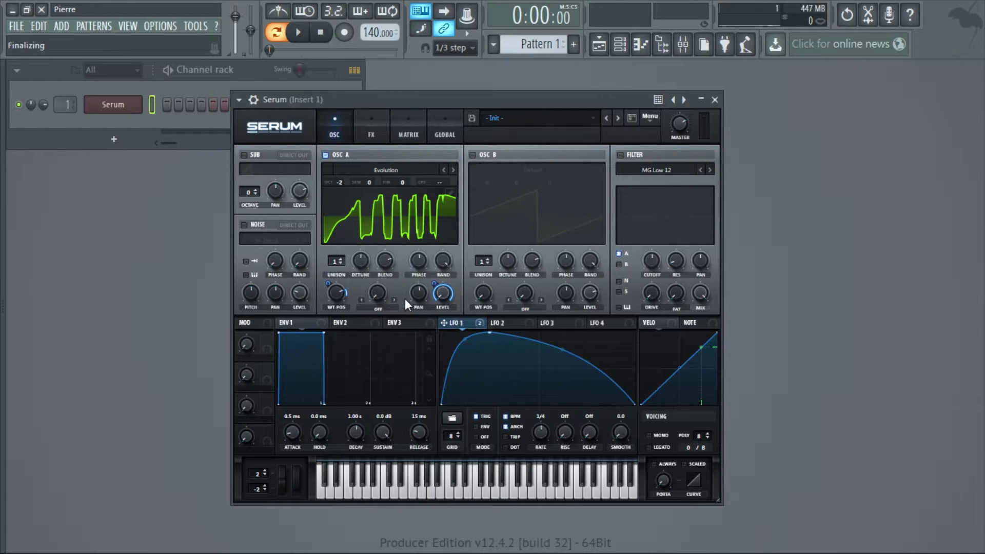
- Set oscillator A's warp mode to FM (from B), adjust the warp amount and play a test note
{"action": "left_click", "coordinate": [384, 306]}
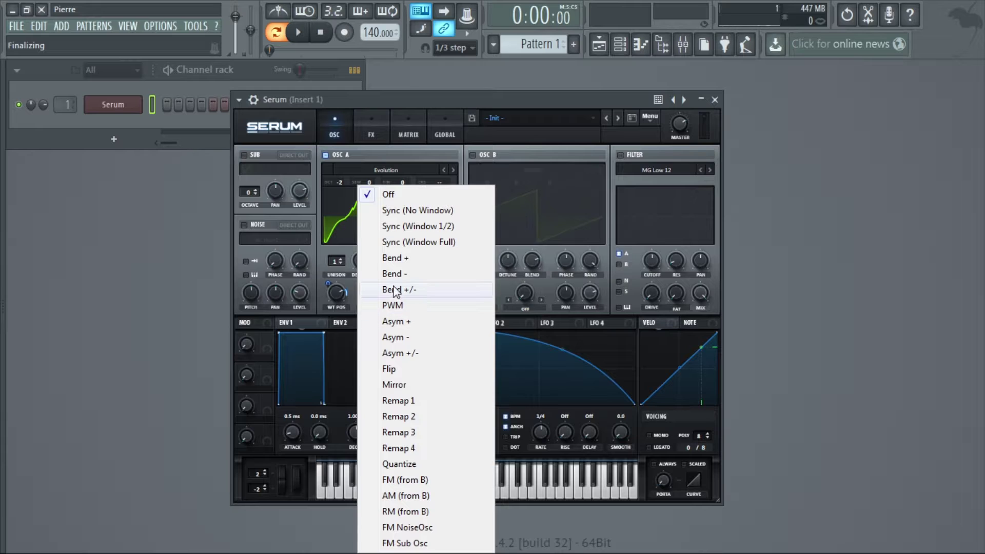
{"action": "left_click", "coordinate": [408, 481]}
{"action": "left_click", "coordinate": [408, 474]}
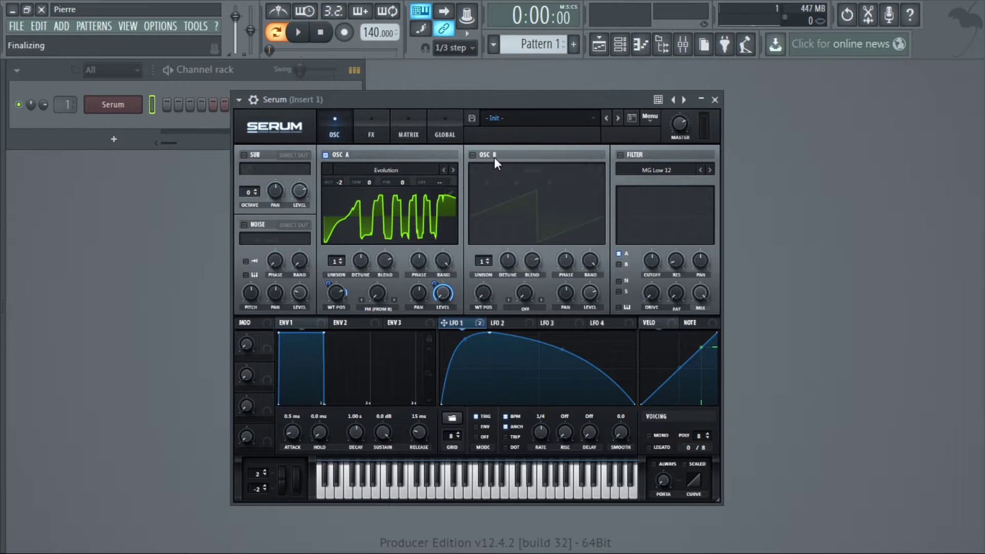
{"action": "left_click_drag", "start_coordinate": [372, 308], "coordinate": [386, 241]}
{"action": "key", "text": "d"}
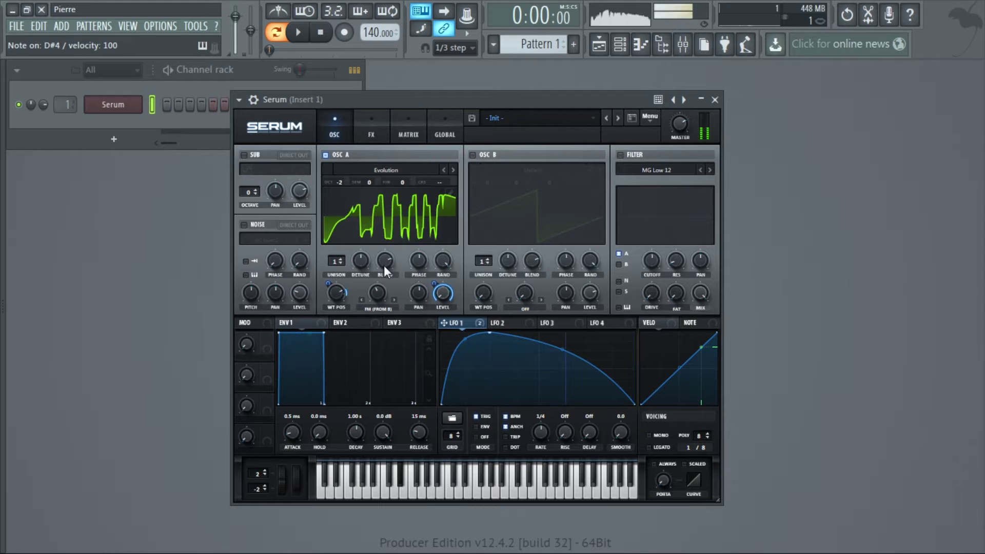
- Enable oscillator B with the Analog Basic Shapes wavetable, set its wavetable position to 2 and play a test note
{"action": "left_click", "coordinate": [485, 156]}
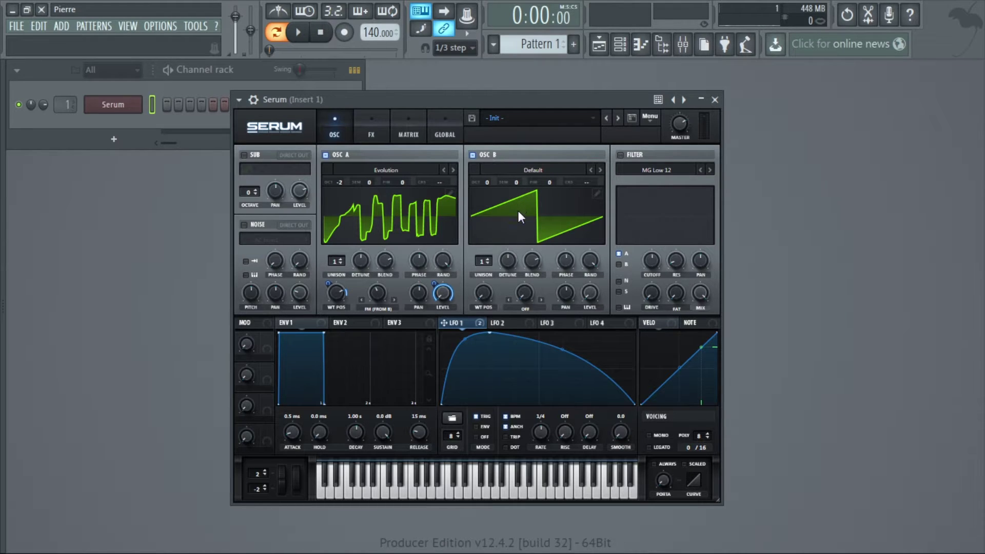
{"action": "left_click", "coordinate": [517, 170]}
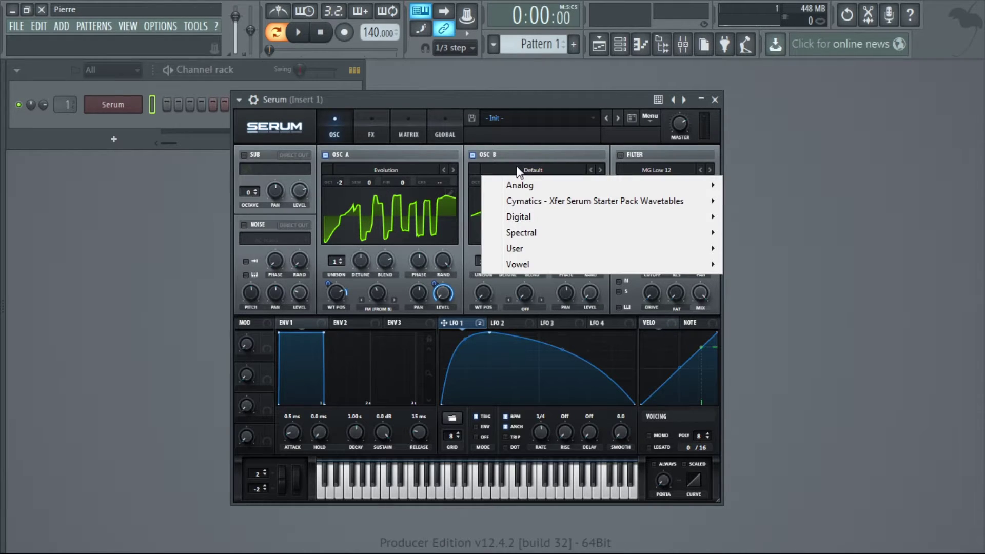
{"action": "mouse_move", "coordinate": [536, 184]}
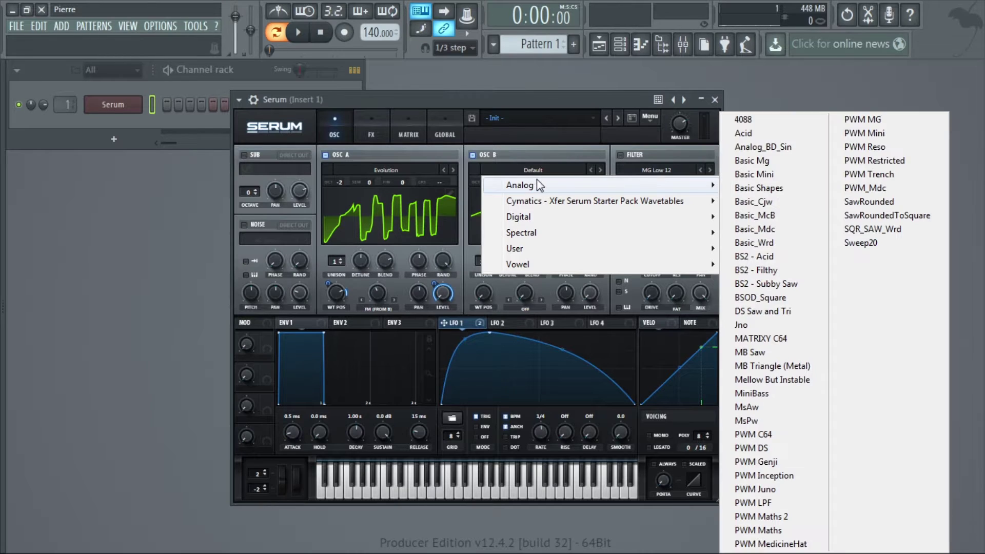
{"action": "left_click", "coordinate": [748, 188]}
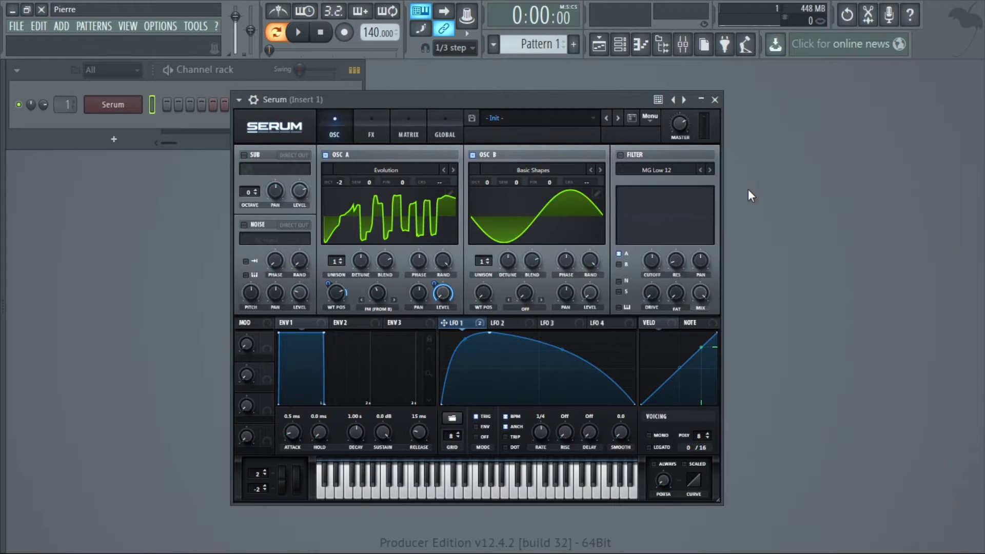
{"action": "left_click_drag", "start_coordinate": [483, 300], "coordinate": [483, 264]}
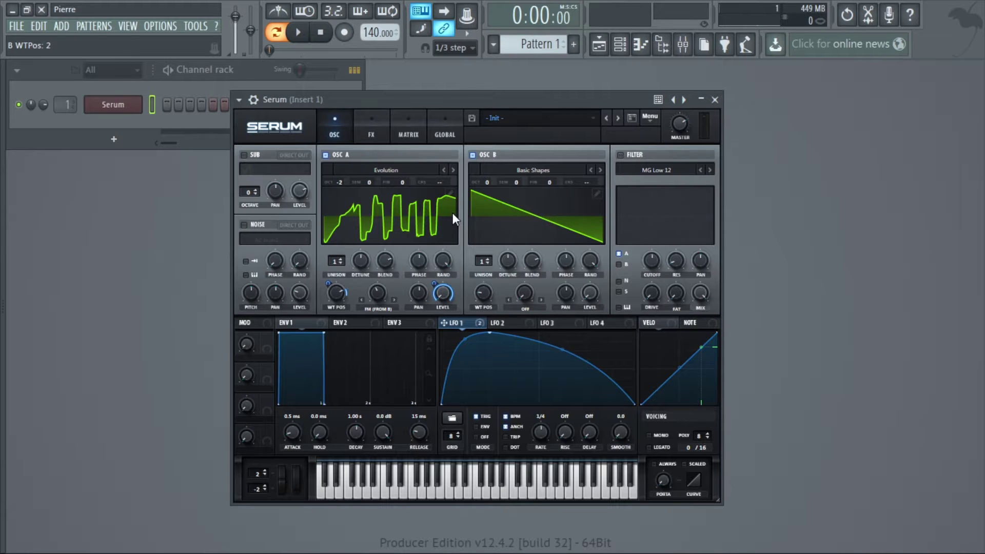
{"action": "key", "text": "d"}
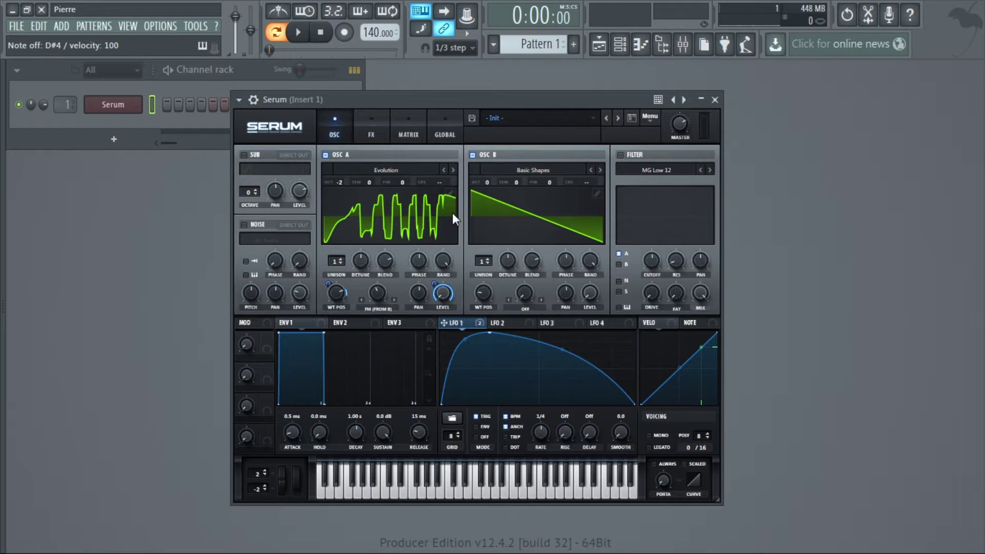
- Set oscillator B's warp mode to Sync (No Window) and raise the sync amount to a little over two sawtooth cycles
{"action": "left_click", "coordinate": [520, 309]}
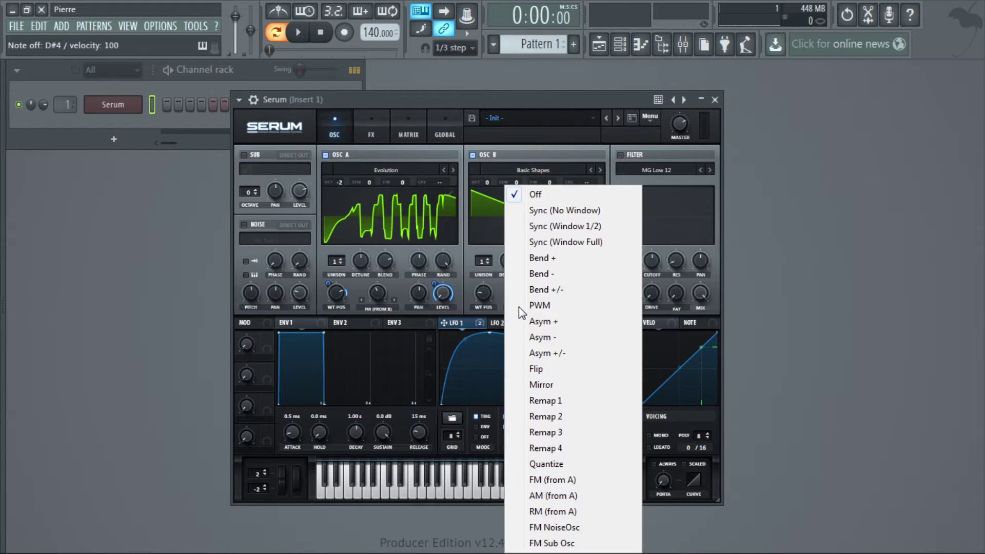
{"action": "left_click", "coordinate": [580, 215]}
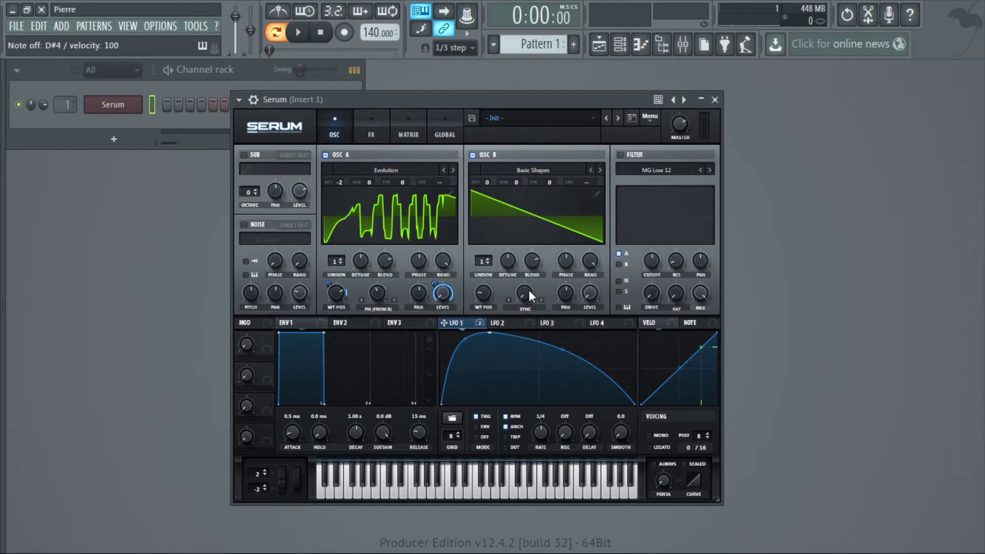
{"action": "left_click_drag", "start_coordinate": [522, 292], "coordinate": [555, 206]}
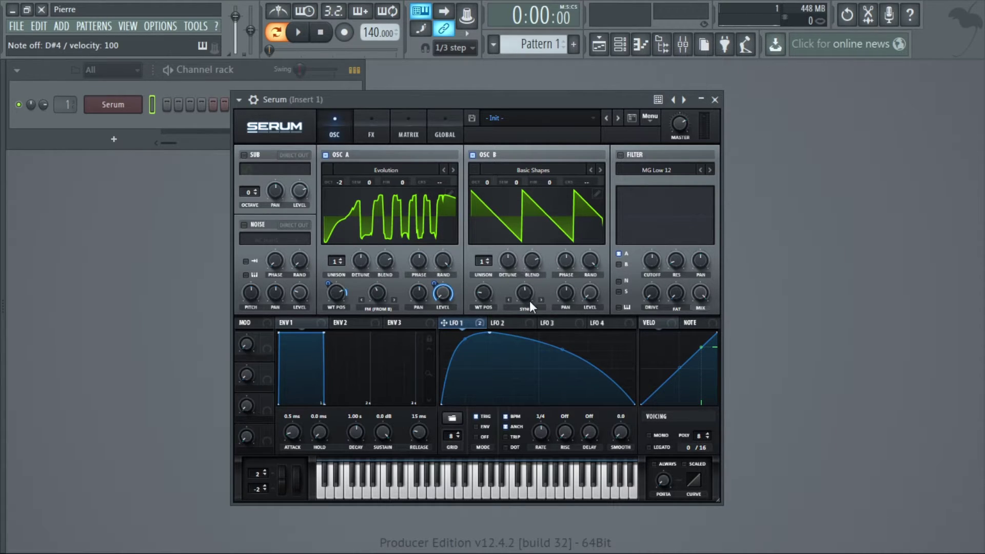
{"action": "key", "text": "d"}
{"action": "left_click_drag", "start_coordinate": [525, 290], "coordinate": [524, 292]}
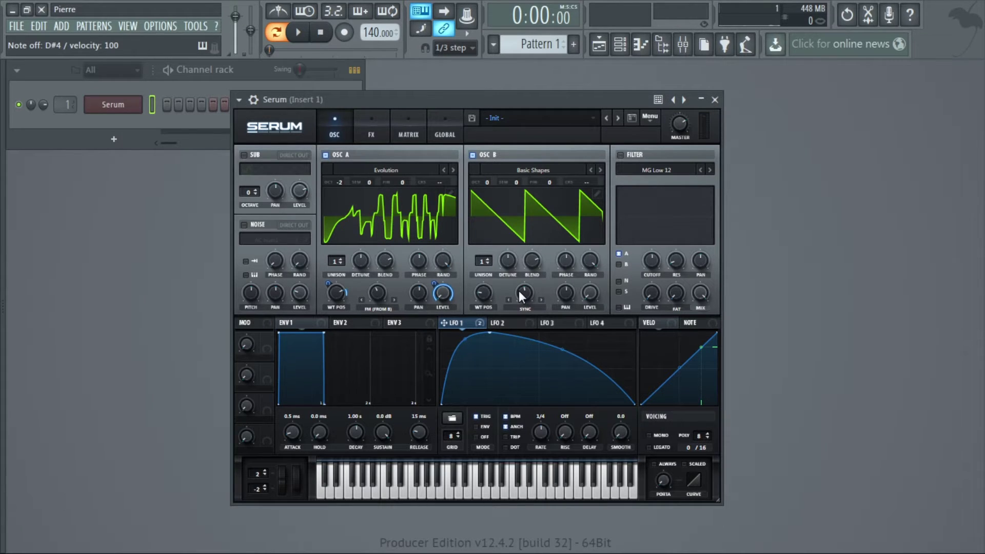
- Enable the filter and change its type to Reverb from the Misc category
{"action": "left_click", "coordinate": [620, 154]}
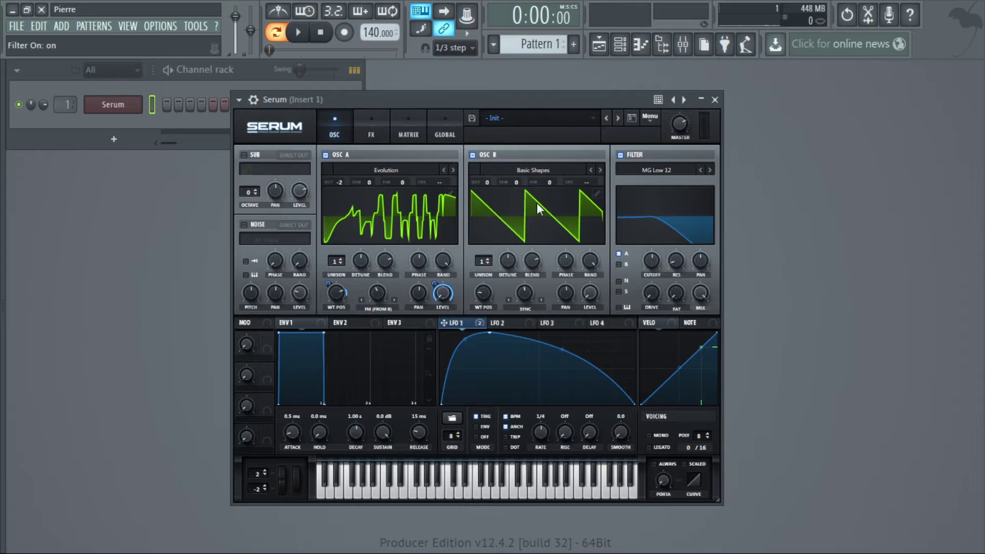
{"action": "left_click", "coordinate": [654, 173]}
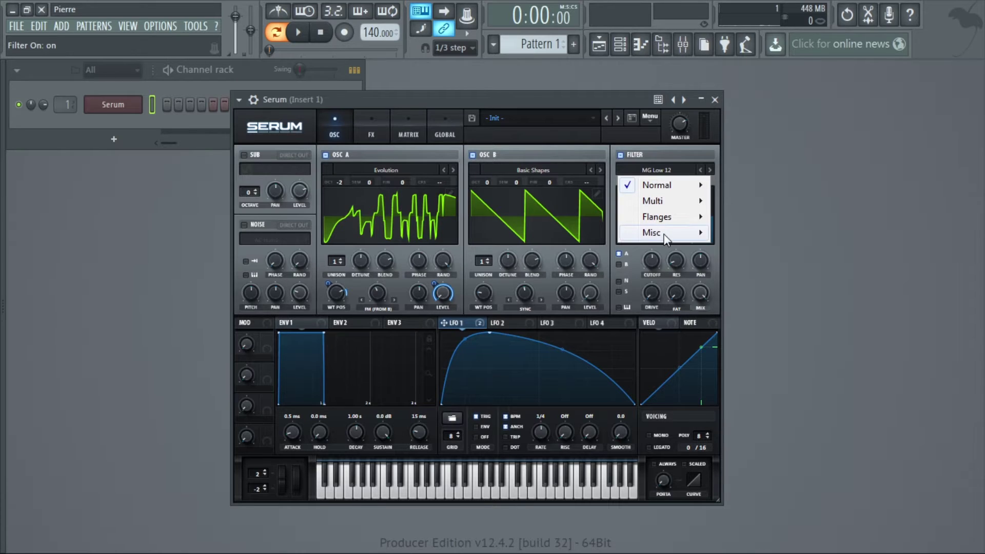
{"action": "mouse_move", "coordinate": [665, 237]}
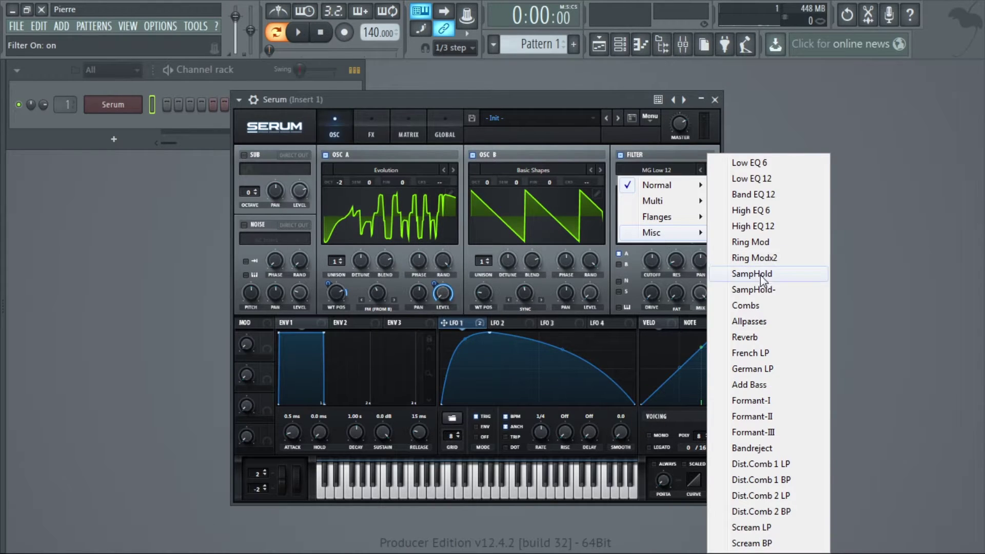
{"action": "left_click", "coordinate": [765, 339]}
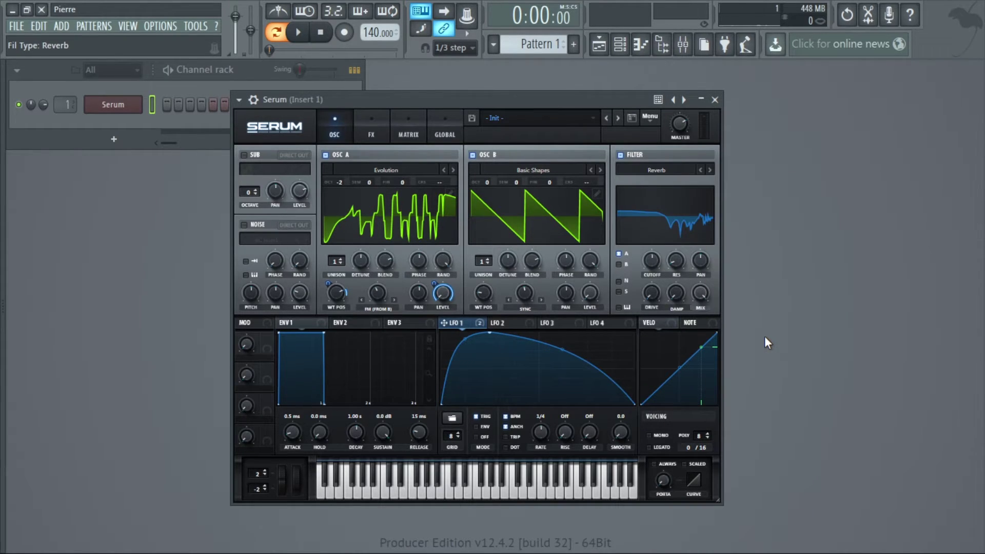
{"action": "left_click", "coordinate": [677, 170]}
{"action": "mouse_move", "coordinate": [671, 233]}
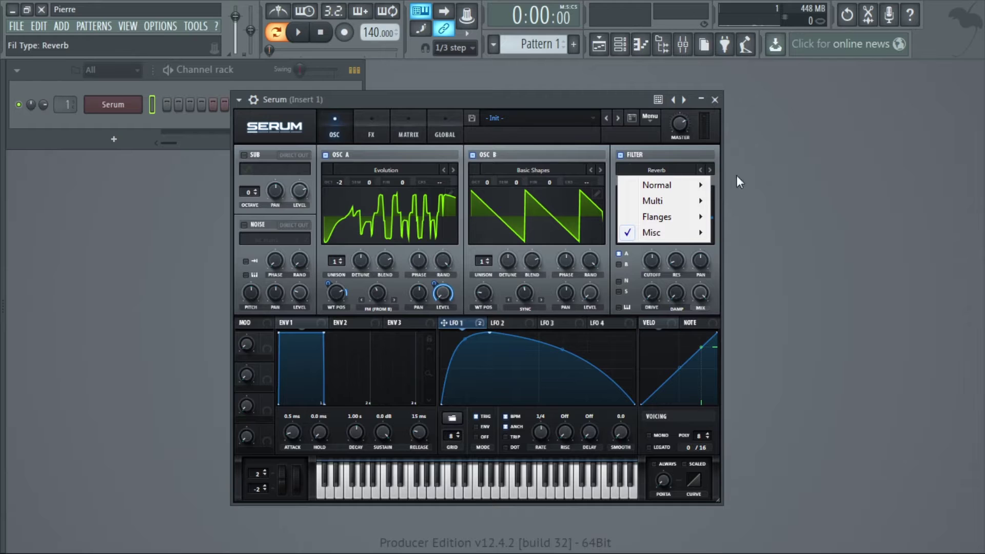
{"action": "left_click", "coordinate": [594, 105]}
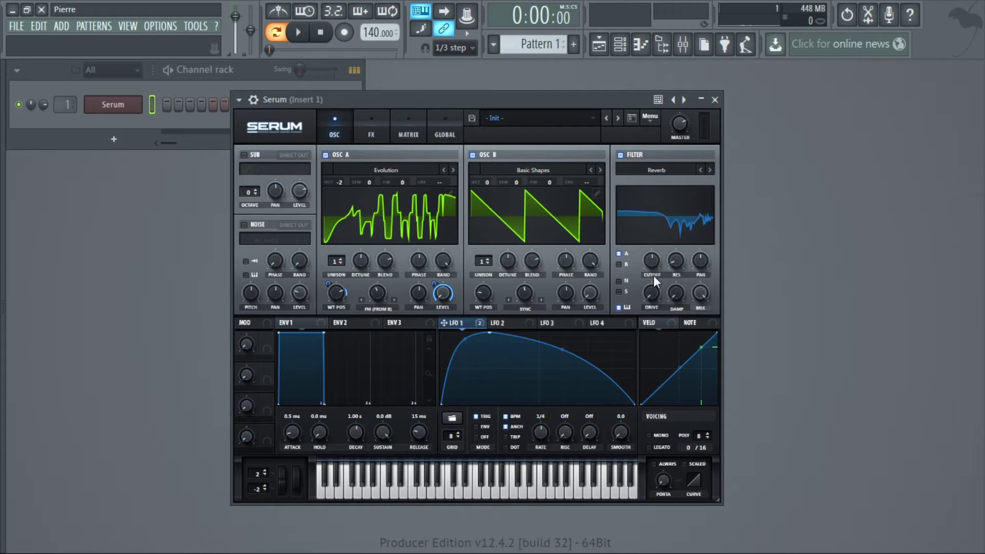
- With filter key tracking on, lower the filter cutoff to 41 Hz and increase its drive
{"action": "mouse_move", "coordinate": [647, 259]}
{"action": "left_mouse_down"}
{"action": "mouse_move", "coordinate": [647, 276]}
{"action": "mouse_move", "coordinate": [631, 260]}
{"action": "left_mouse_up"}
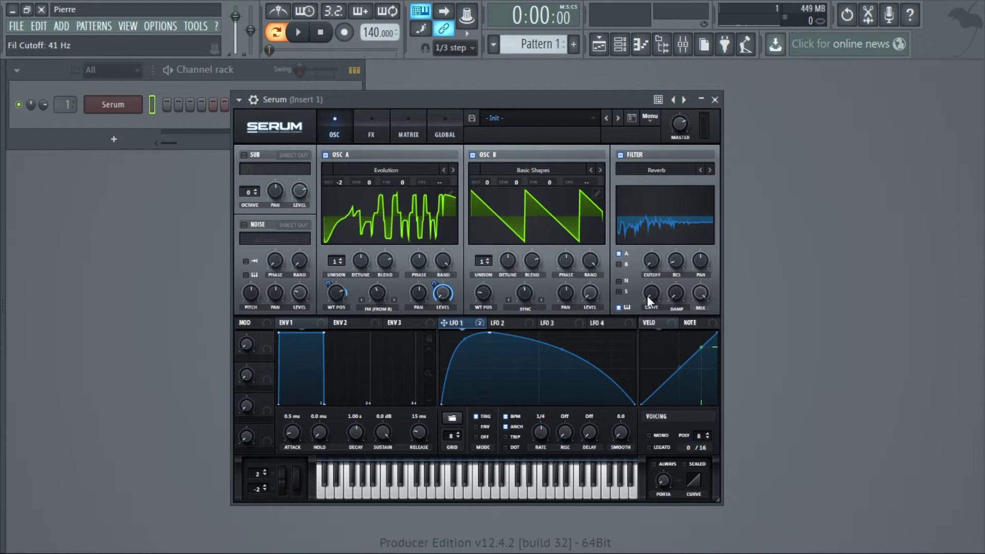
{"action": "left_click_drag", "start_coordinate": [647, 295], "coordinate": [650, 271]}
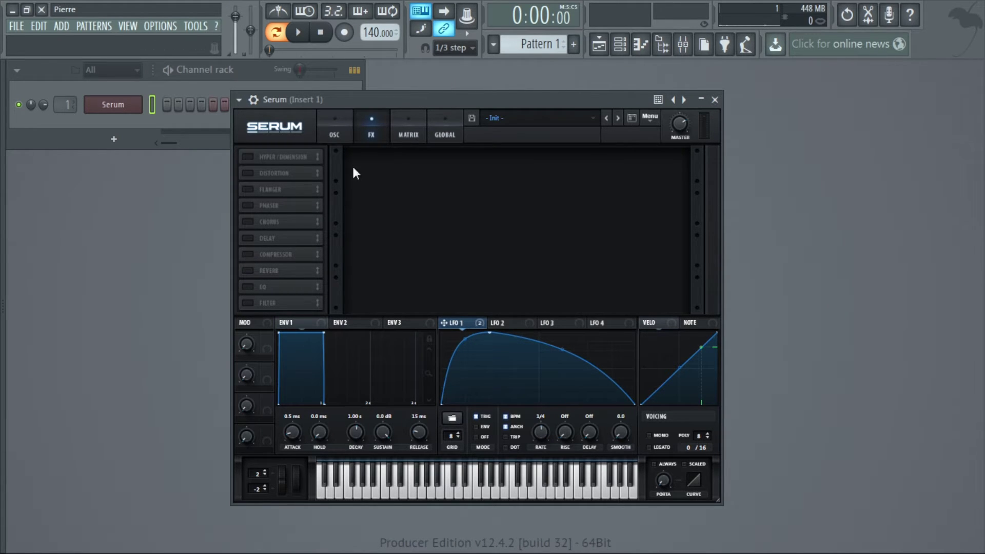
- Place the compressor first in the effects chain, enable it in multiband mode and raise its gain
{"action": "left_click_drag", "start_coordinate": [283, 251], "coordinate": [255, 155]}
{"action": "left_click", "coordinate": [247, 159]}
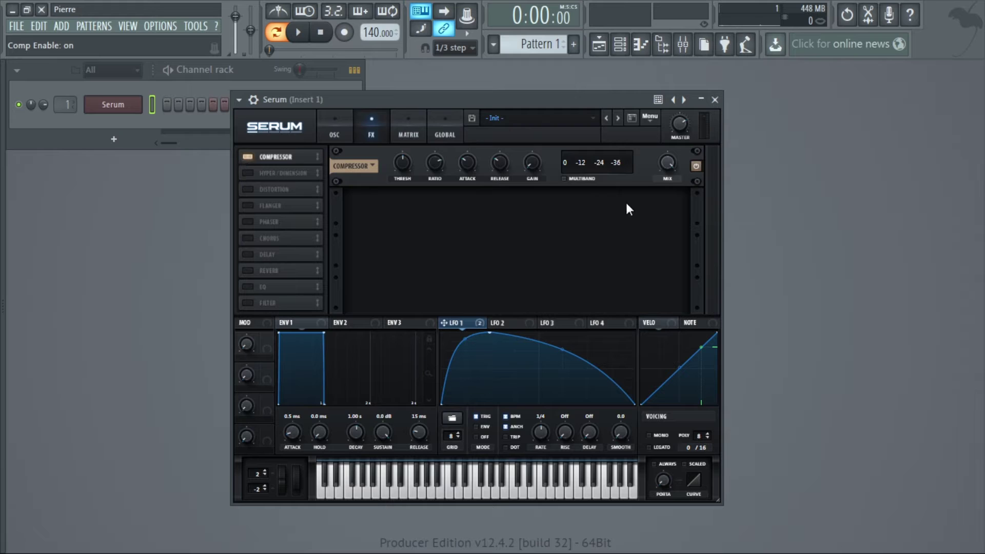
{"action": "left_click", "coordinate": [564, 178]}
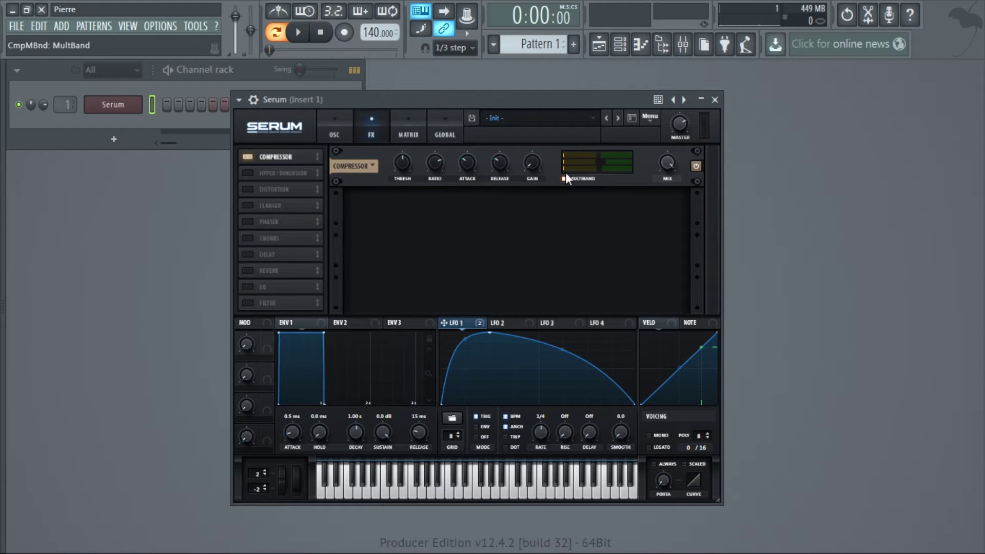
{"action": "left_click_drag", "start_coordinate": [533, 163], "coordinate": [534, 154]}
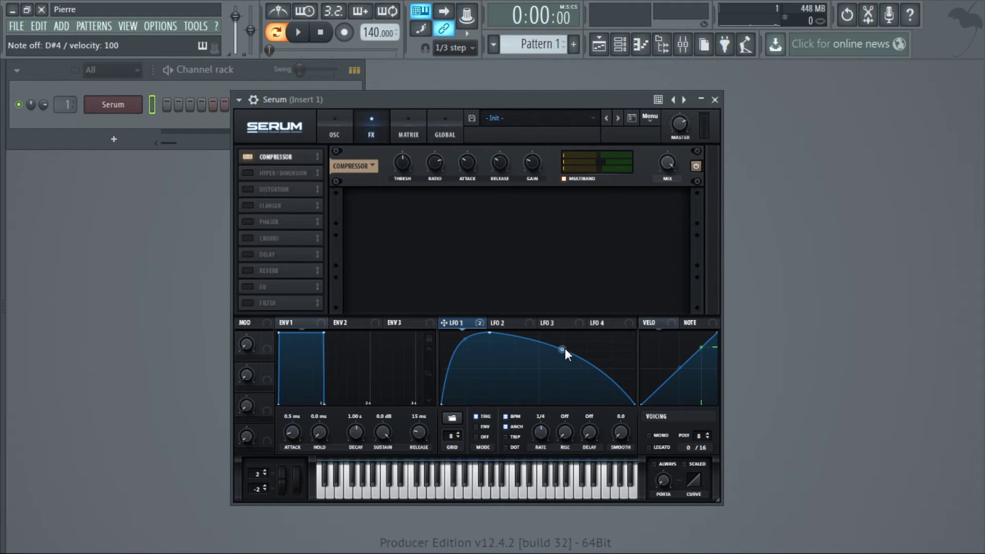
- Bend LFO 1's falling segment into a concave curve that drops quickly after the peak
{"action": "left_click_drag", "start_coordinate": [564, 348], "coordinate": [567, 369]}
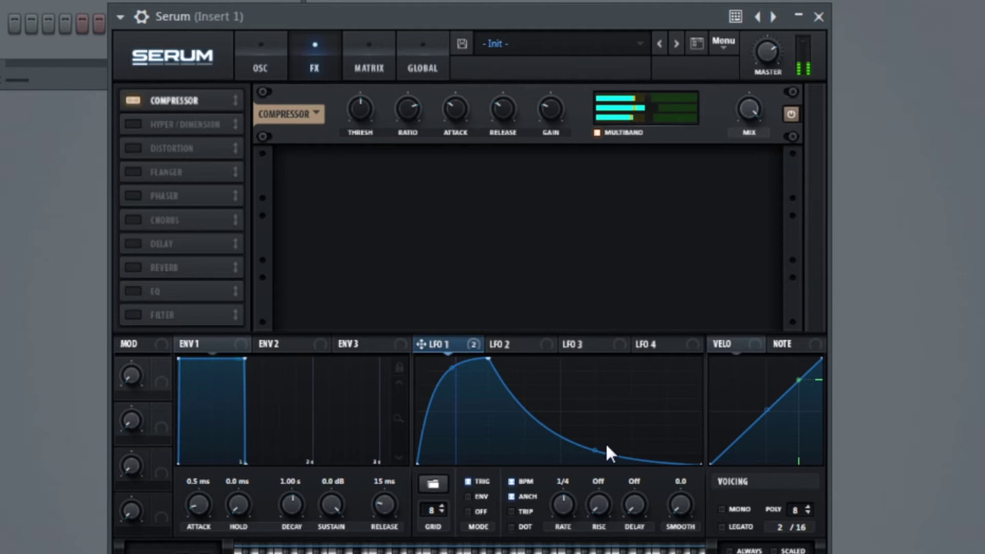
- Soften the bend of LFO 1's falling segment so it drops more gradually after the peak
{"action": "mouse_move", "coordinate": [596, 448]}
{"action": "left_mouse_down"}
{"action": "mouse_move", "coordinate": [595, 426]}
{"action": "mouse_move", "coordinate": [616, 400]}
{"action": "mouse_move", "coordinate": [599, 443]}
{"action": "mouse_move", "coordinate": [595, 433]}
{"action": "left_mouse_up"}
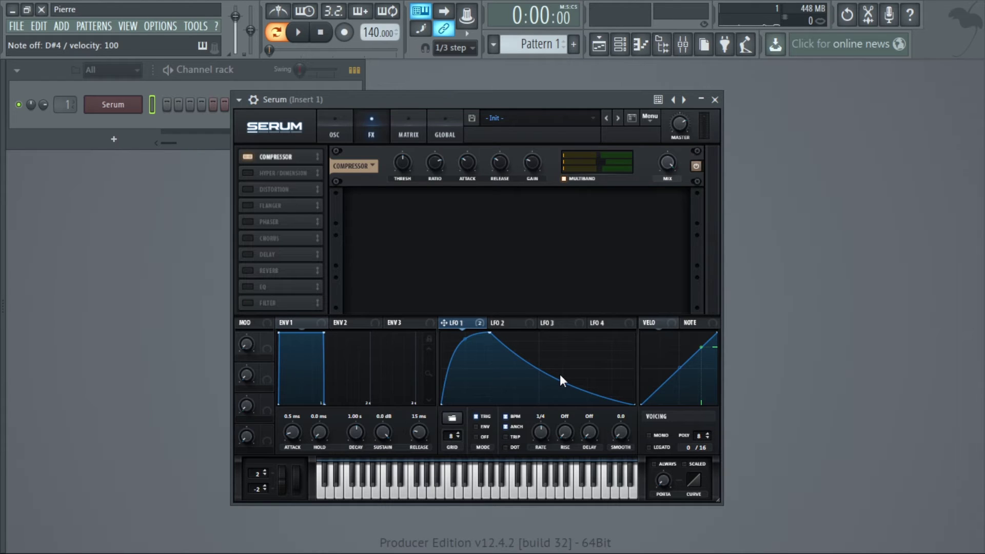
- Enable the Hyper/Dimension effect, lower the Hyper mix slightly and set its unison to 7
{"action": "left_click", "coordinate": [247, 173]}
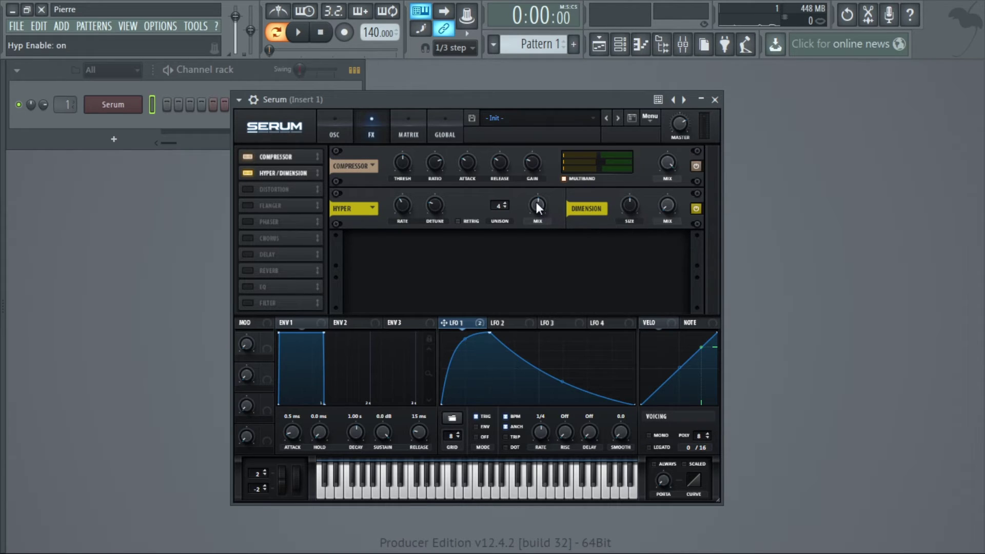
{"action": "left_click_drag", "start_coordinate": [537, 206], "coordinate": [537, 236]}
{"action": "left_click_drag", "start_coordinate": [497, 208], "coordinate": [488, 121]}
- Reduce the Dimension size to 15% and raise the Dimension mix to about halfway
{"action": "left_click_drag", "start_coordinate": [629, 205], "coordinate": [634, 250]}
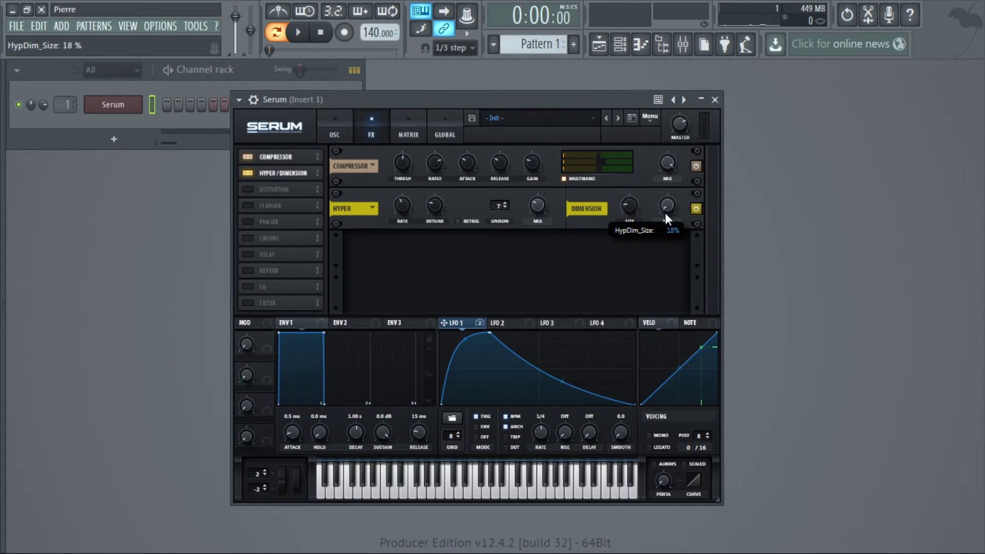
{"action": "left_click_drag", "start_coordinate": [664, 208], "coordinate": [670, 124]}
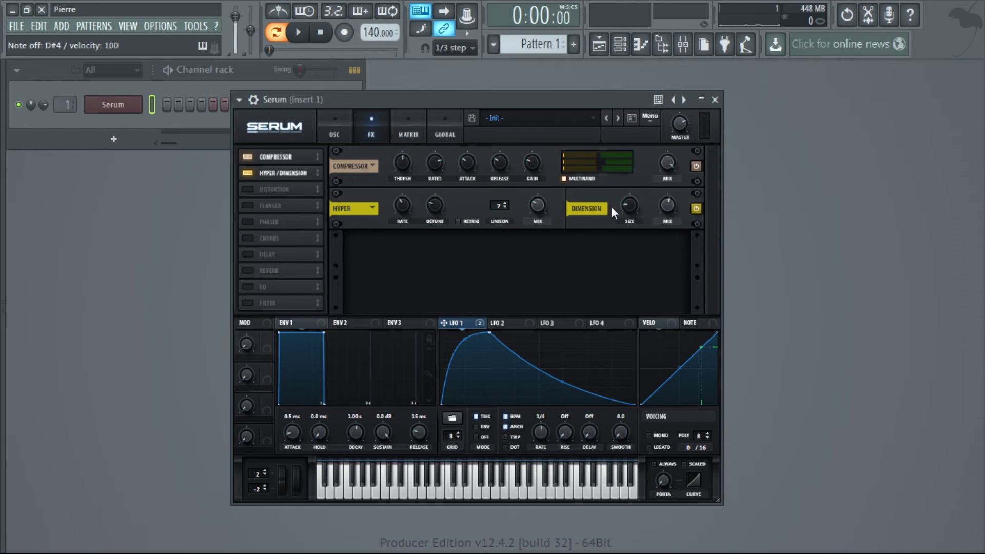
{"action": "left_click", "coordinate": [629, 205]}
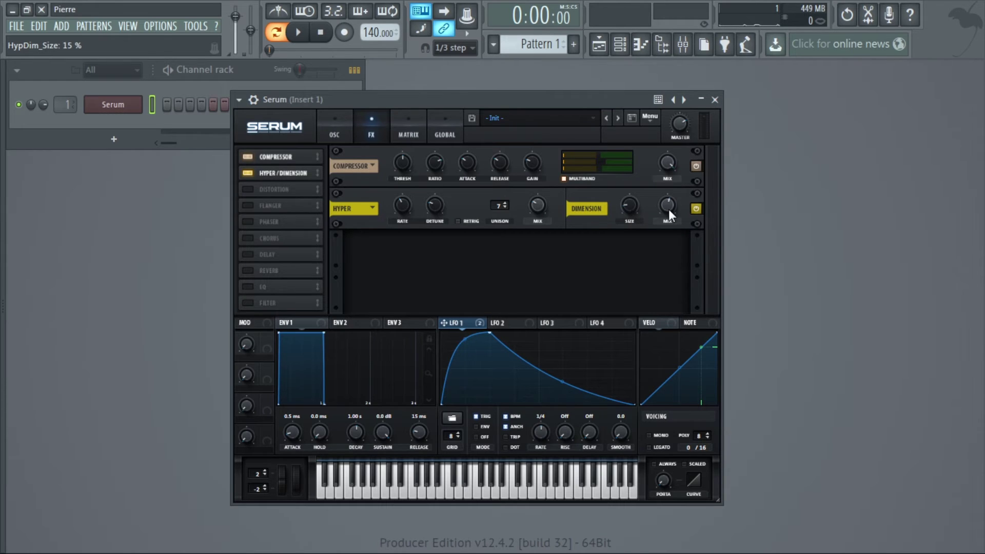
{"action": "left_click_drag", "start_coordinate": [668, 208], "coordinate": [668, 217]}
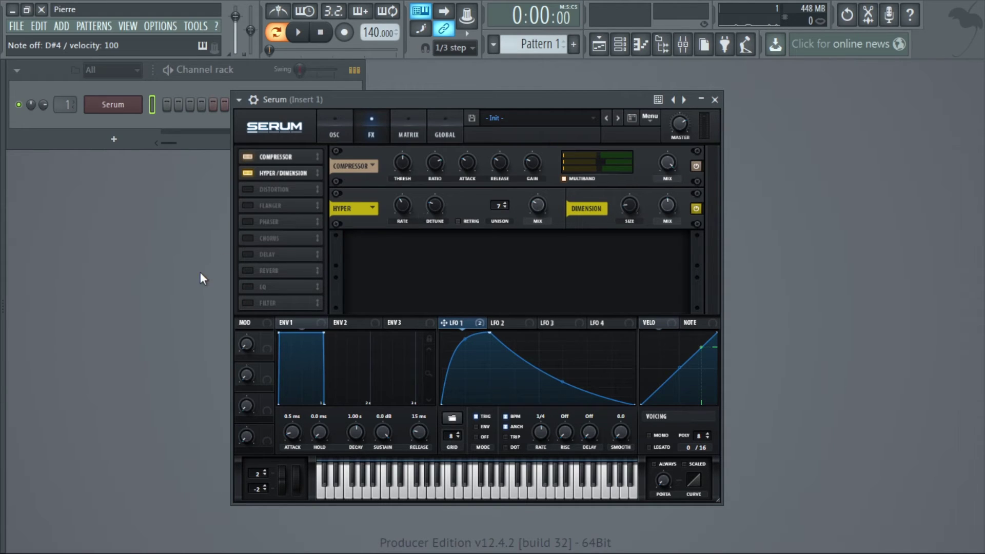
- Enable the delay with linked channels and BPM sync off, shorten its time to 13.32 ms and raise its mix slightly
{"action": "left_click", "coordinate": [248, 255]}
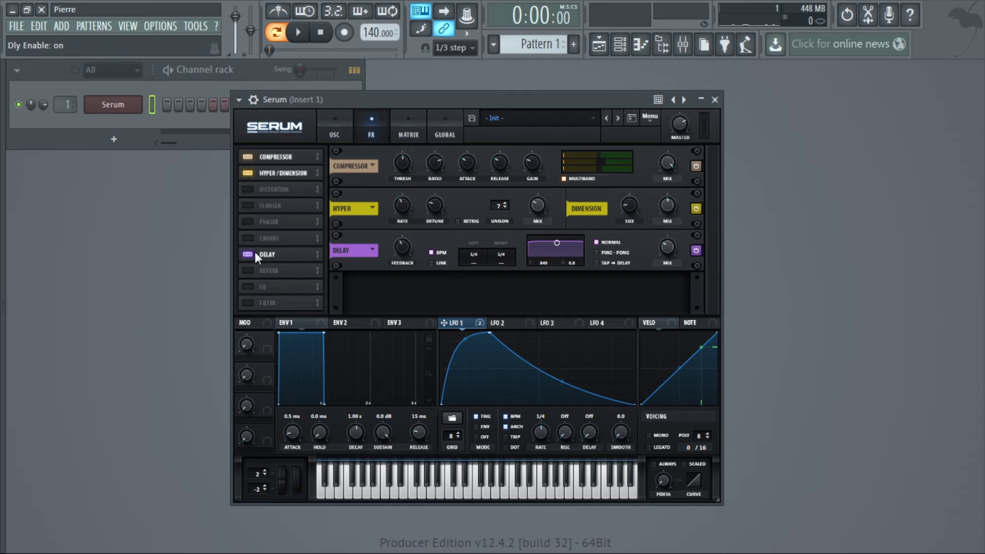
{"action": "left_click", "coordinate": [435, 263]}
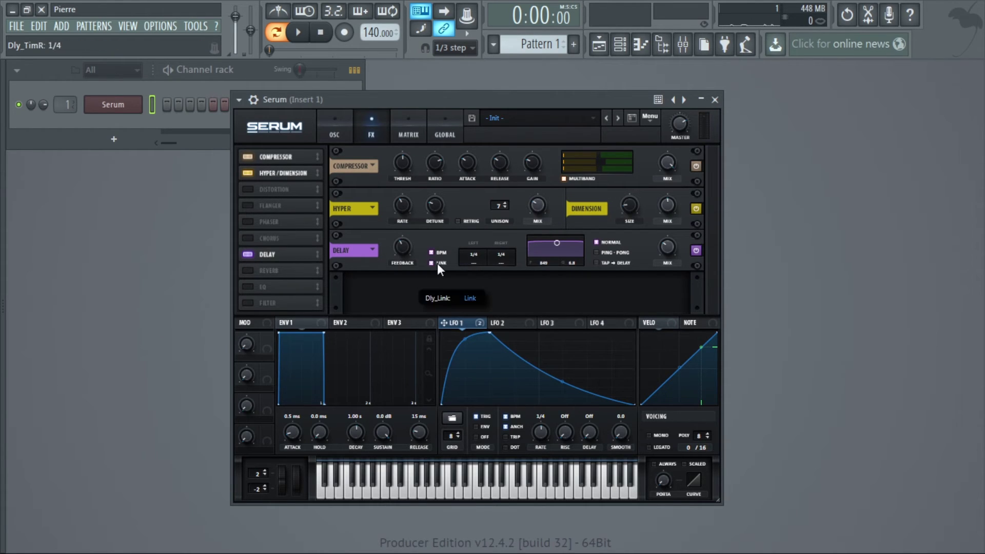
{"action": "left_click", "coordinate": [445, 253]}
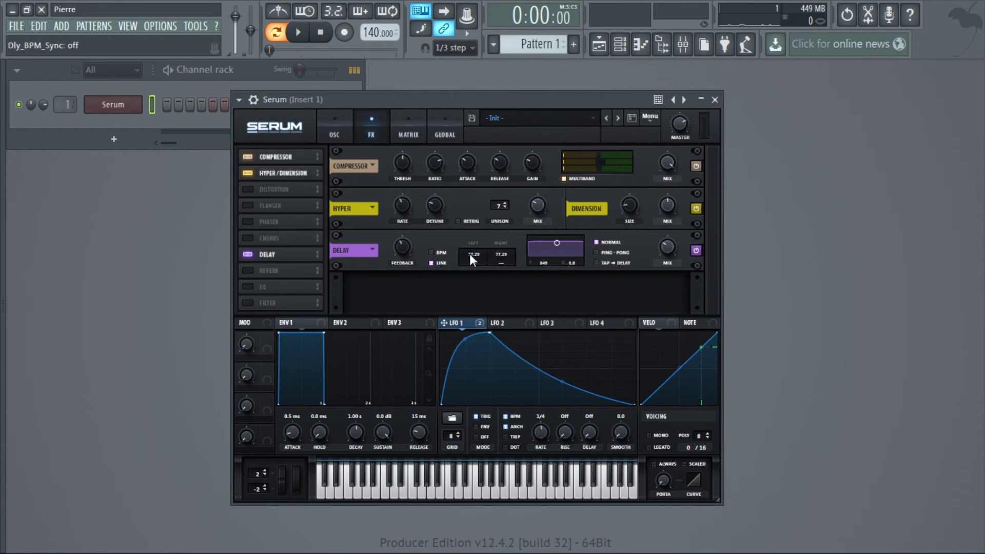
{"action": "left_click_drag", "start_coordinate": [469, 254], "coordinate": [479, 283]}
{"action": "mouse_move", "coordinate": [665, 247]}
{"action": "left_mouse_down"}
{"action": "mouse_move", "coordinate": [682, 189]}
{"action": "mouse_move", "coordinate": [669, 232]}
{"action": "left_mouse_up"}
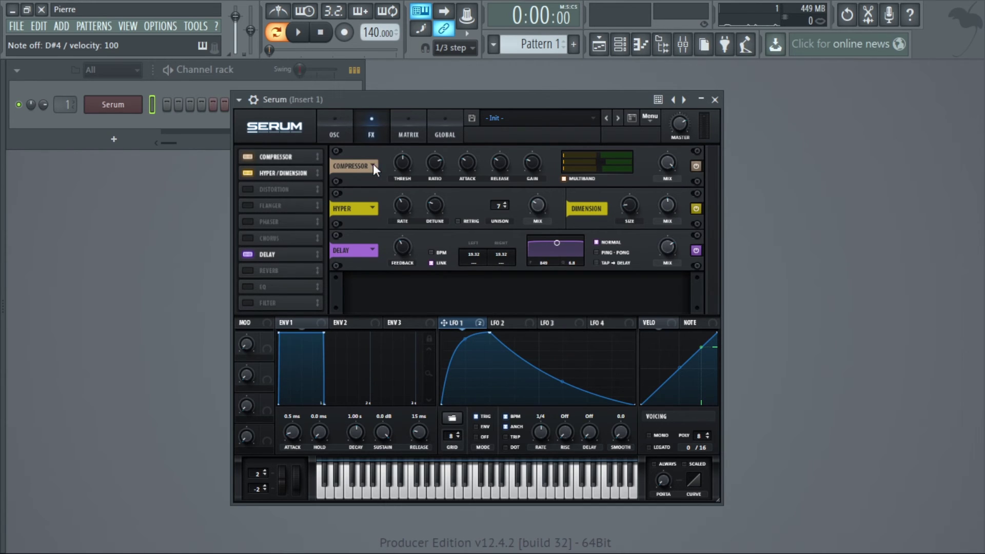
- Enable the Hall reverb in the effects chain and play a D#4 note to audition it
{"action": "left_click", "coordinate": [324, 124]}
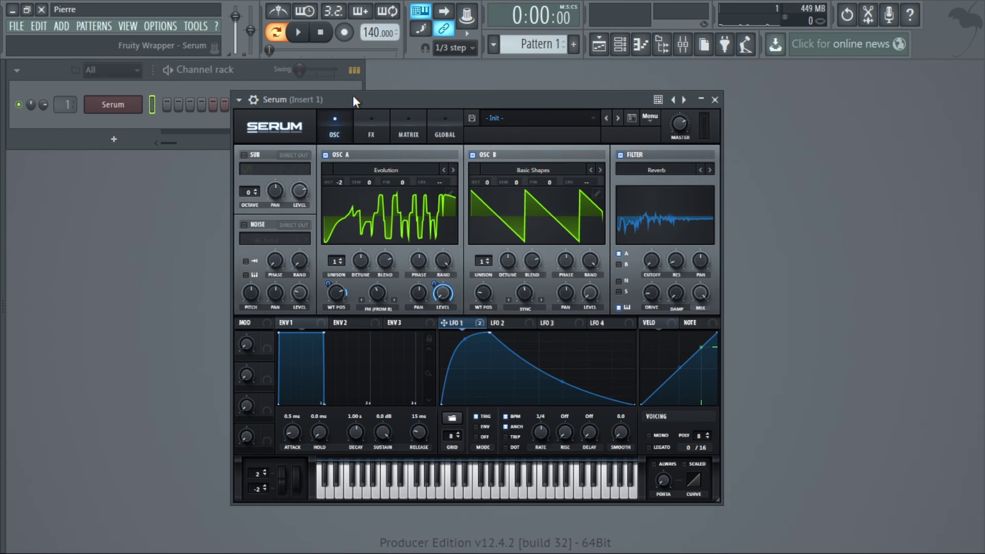
{"action": "left_click", "coordinate": [374, 124]}
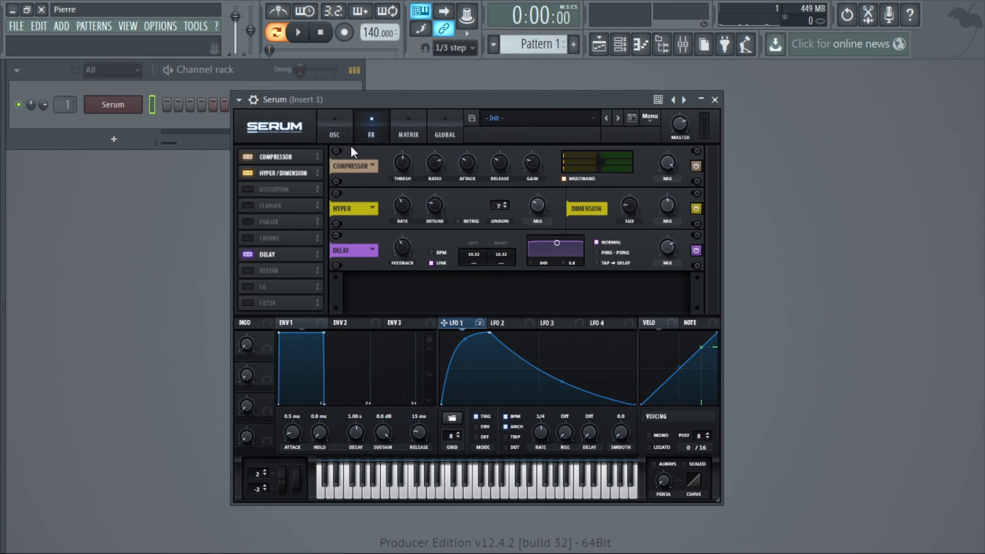
{"action": "left_click", "coordinate": [247, 271]}
{"action": "key", "text": "d"}
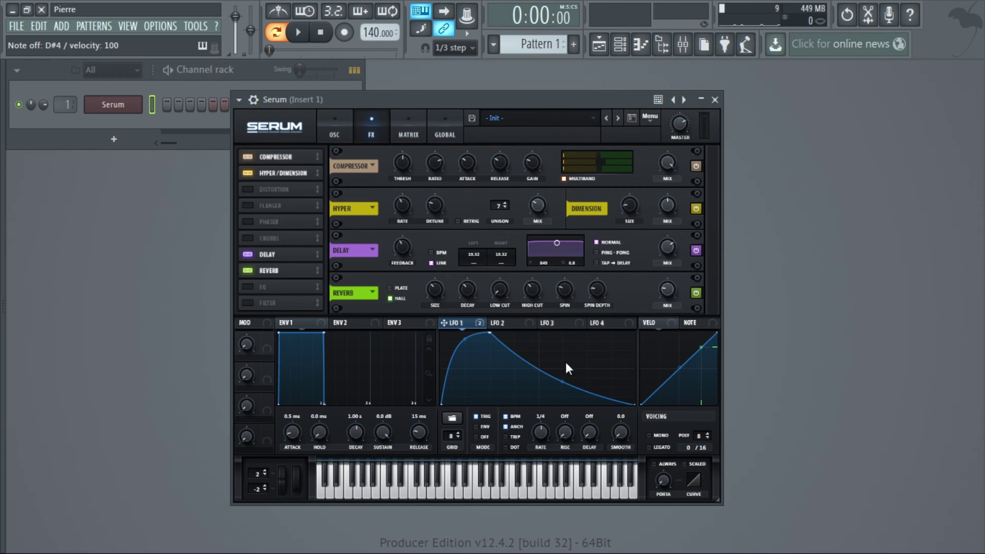
- Bend LFO 1's falling segment into a much steeper concave curve and audition the patch with repeated D#4 notes
{"action": "left_click_drag", "start_coordinate": [562, 385], "coordinate": [561, 405]}
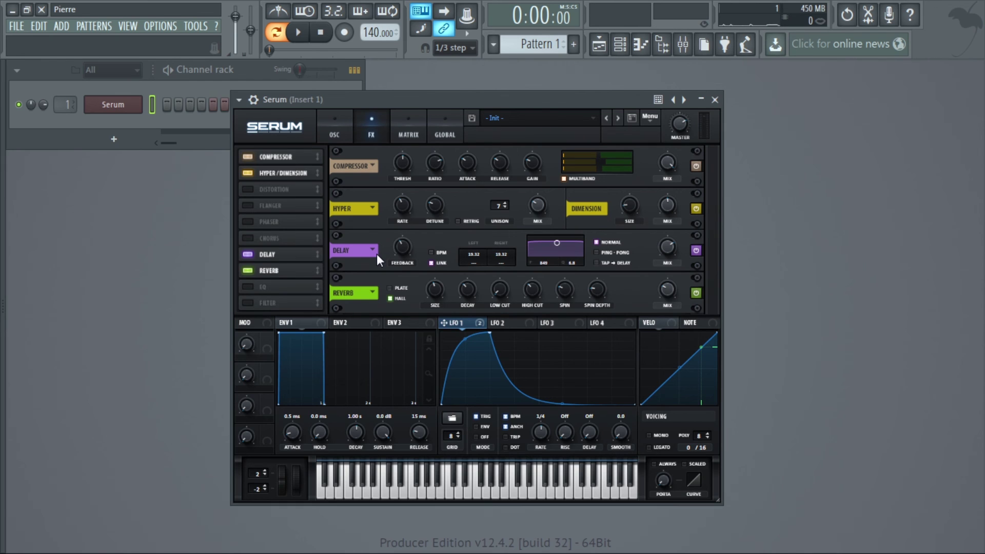
{"action": "key", "text": "d"}
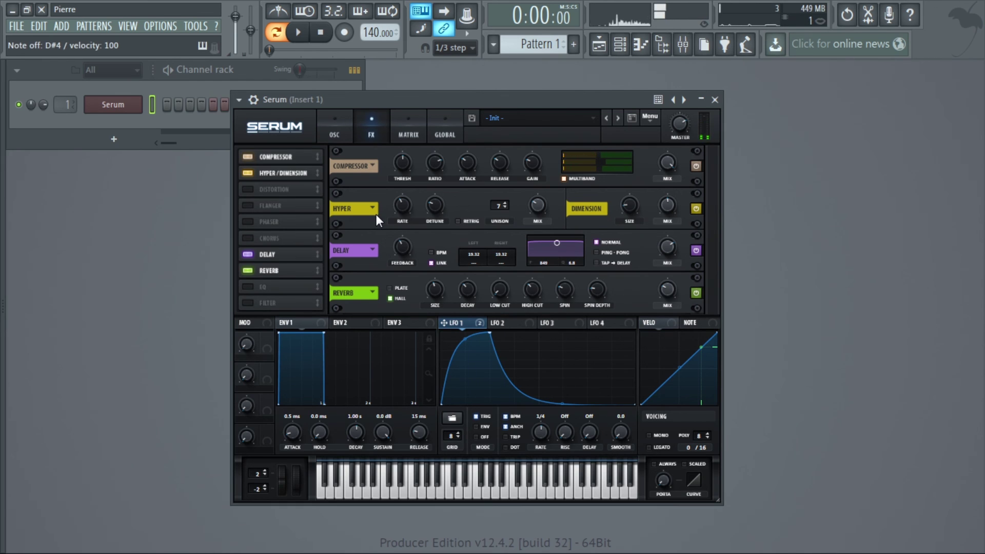
{"action": "key", "text": "d"}
{"action": "key", "text": "d"}
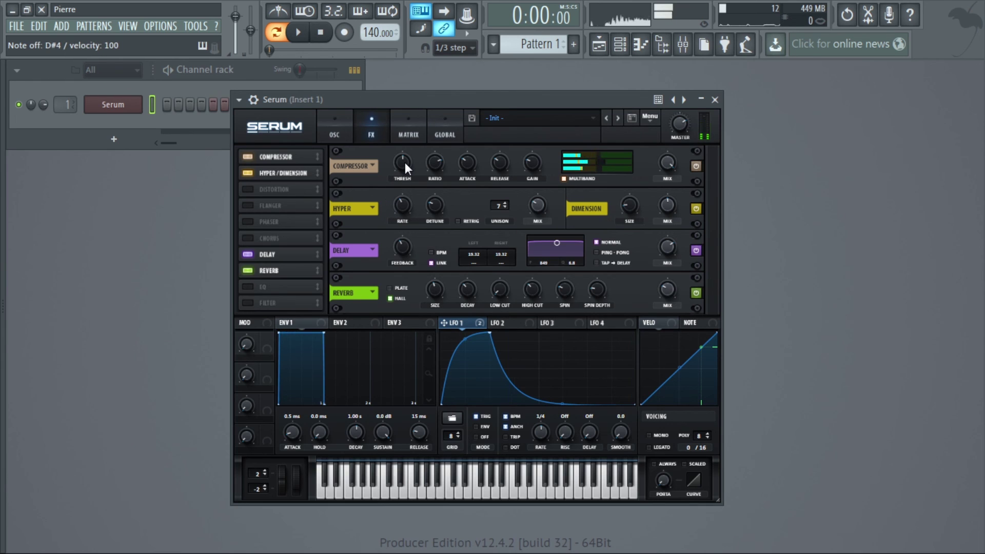